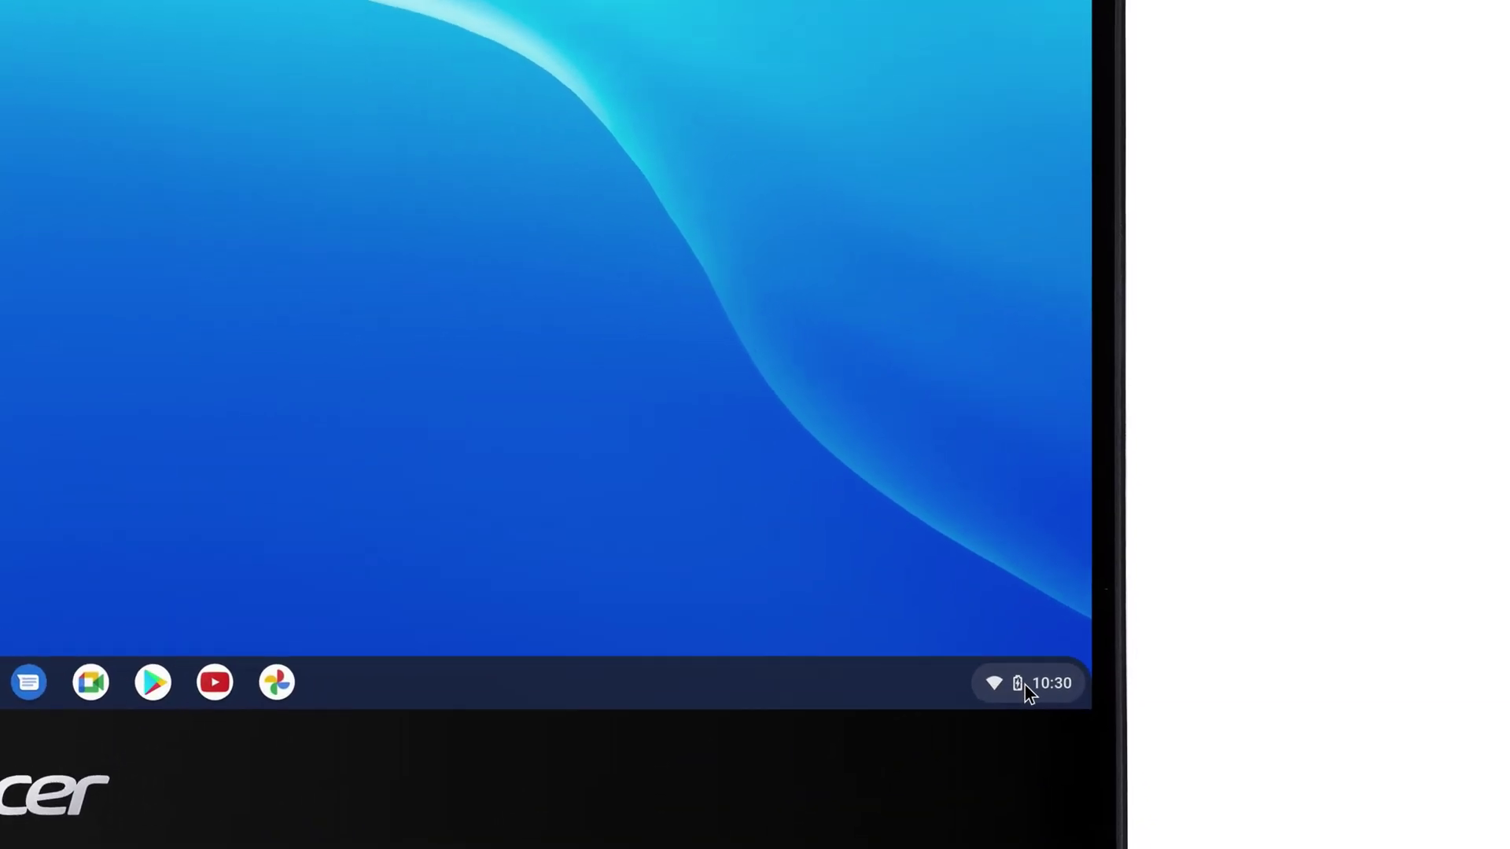
Step: Open Quick Settings from the shelf's status area
{"action": "left_click", "coordinate": [1010, 709]}
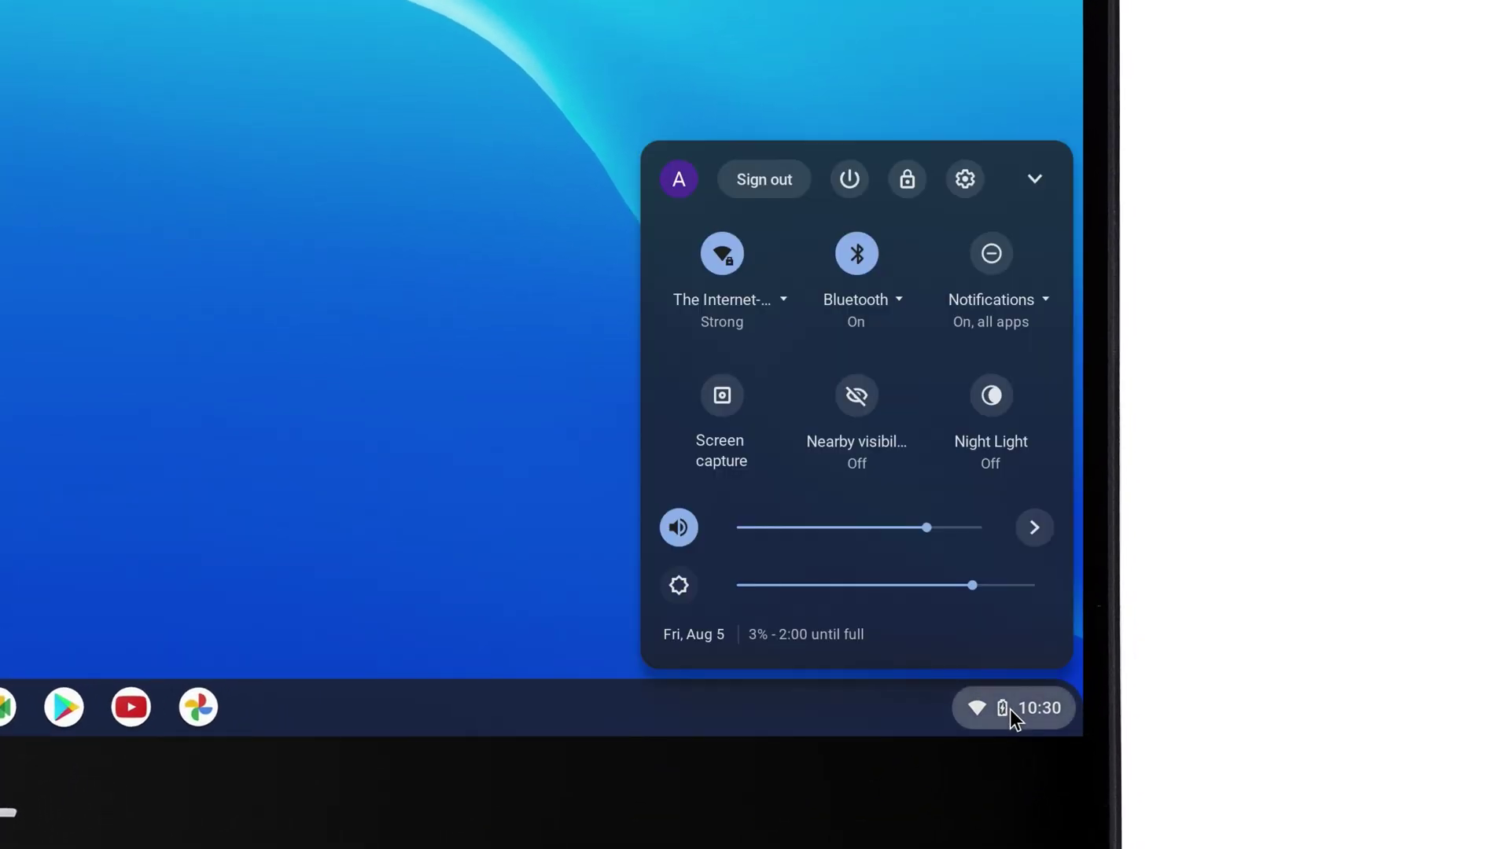
Step: Open Settings from Quick Settings and expand the Advanced sidebar section
{"action": "left_click", "coordinate": [965, 179]}
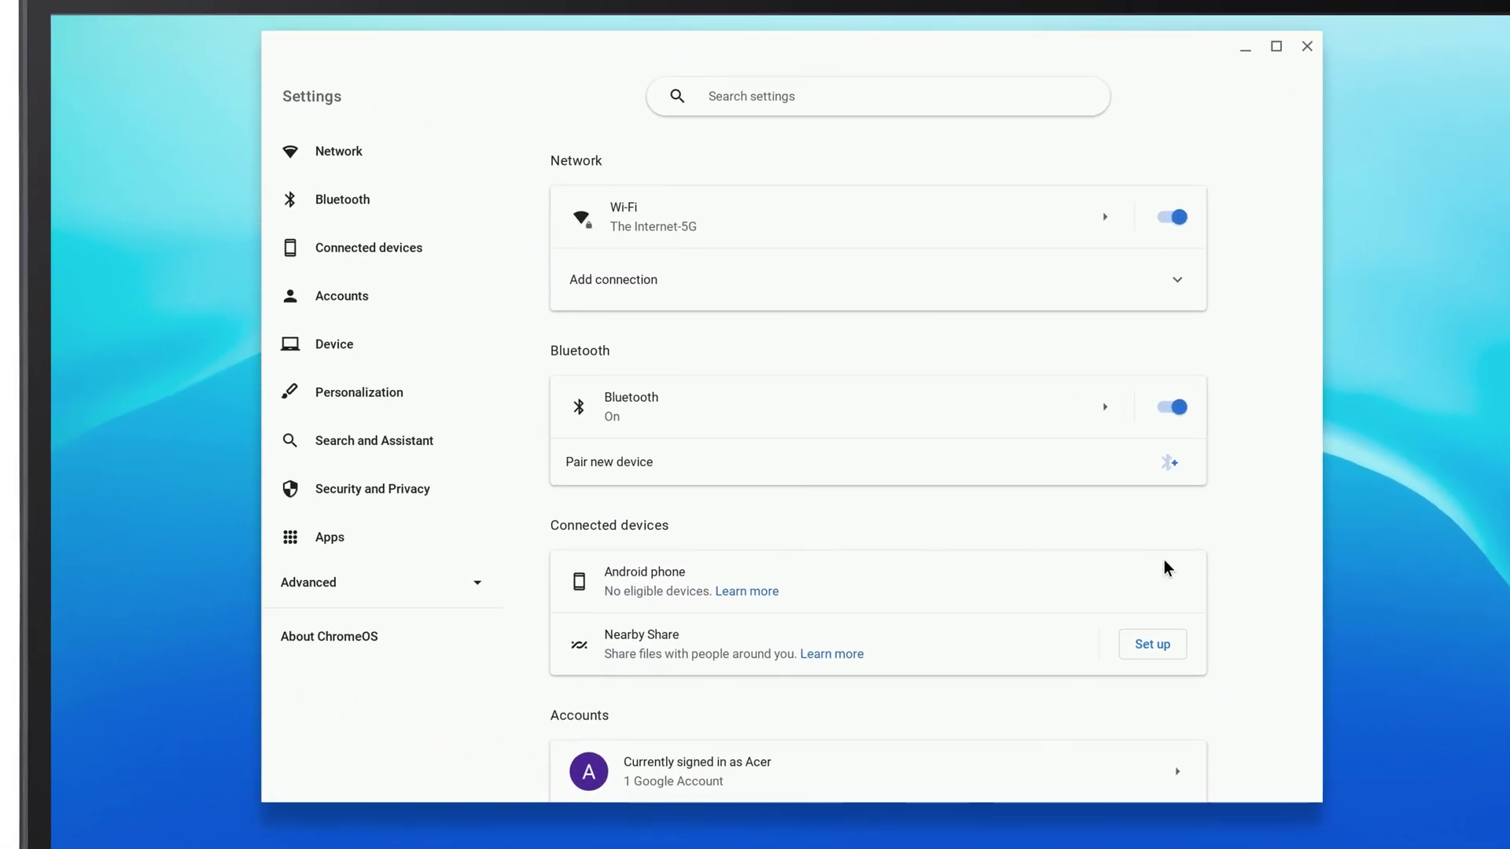
{"action": "left_click", "coordinate": [660, 492]}
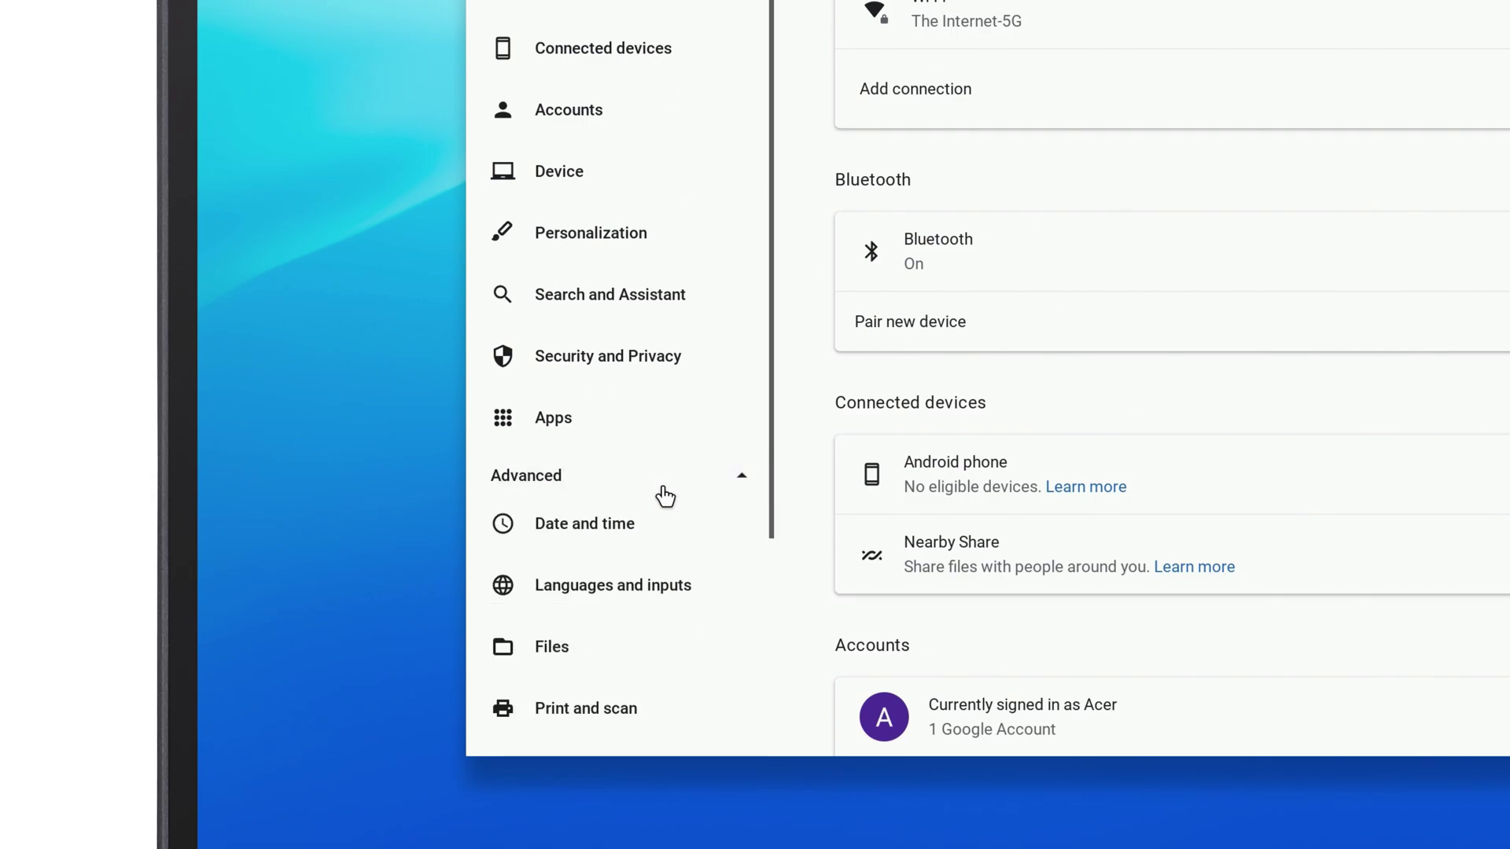
{"action": "scroll", "coordinate": [665, 495], "scroll_direction": "down", "scroll_amount": 3}
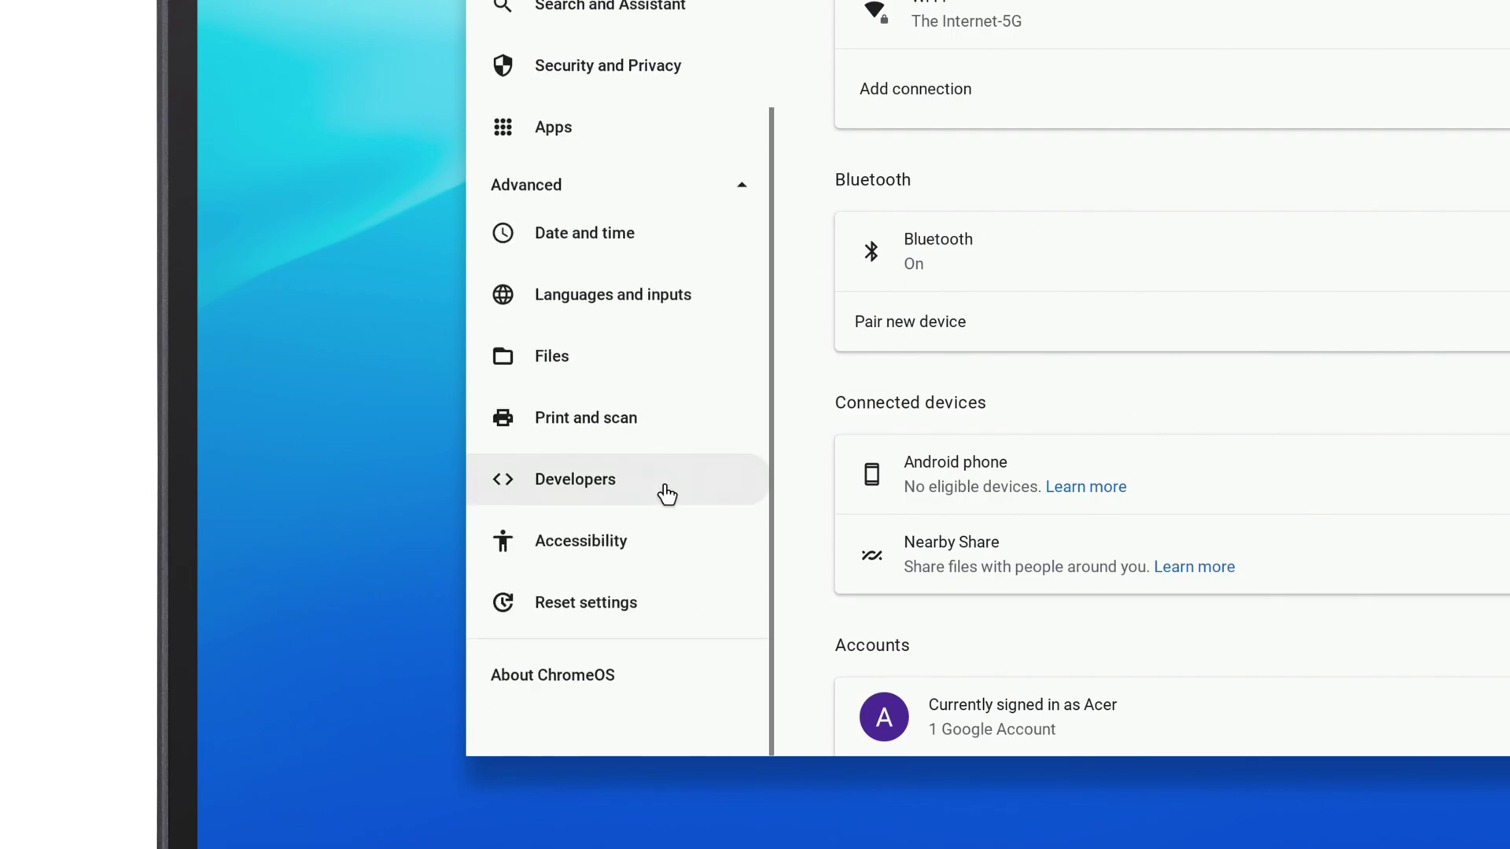
Step: Go to Reset settings and choose Reset next to Powerwash
{"action": "left_click", "coordinate": [640, 610]}
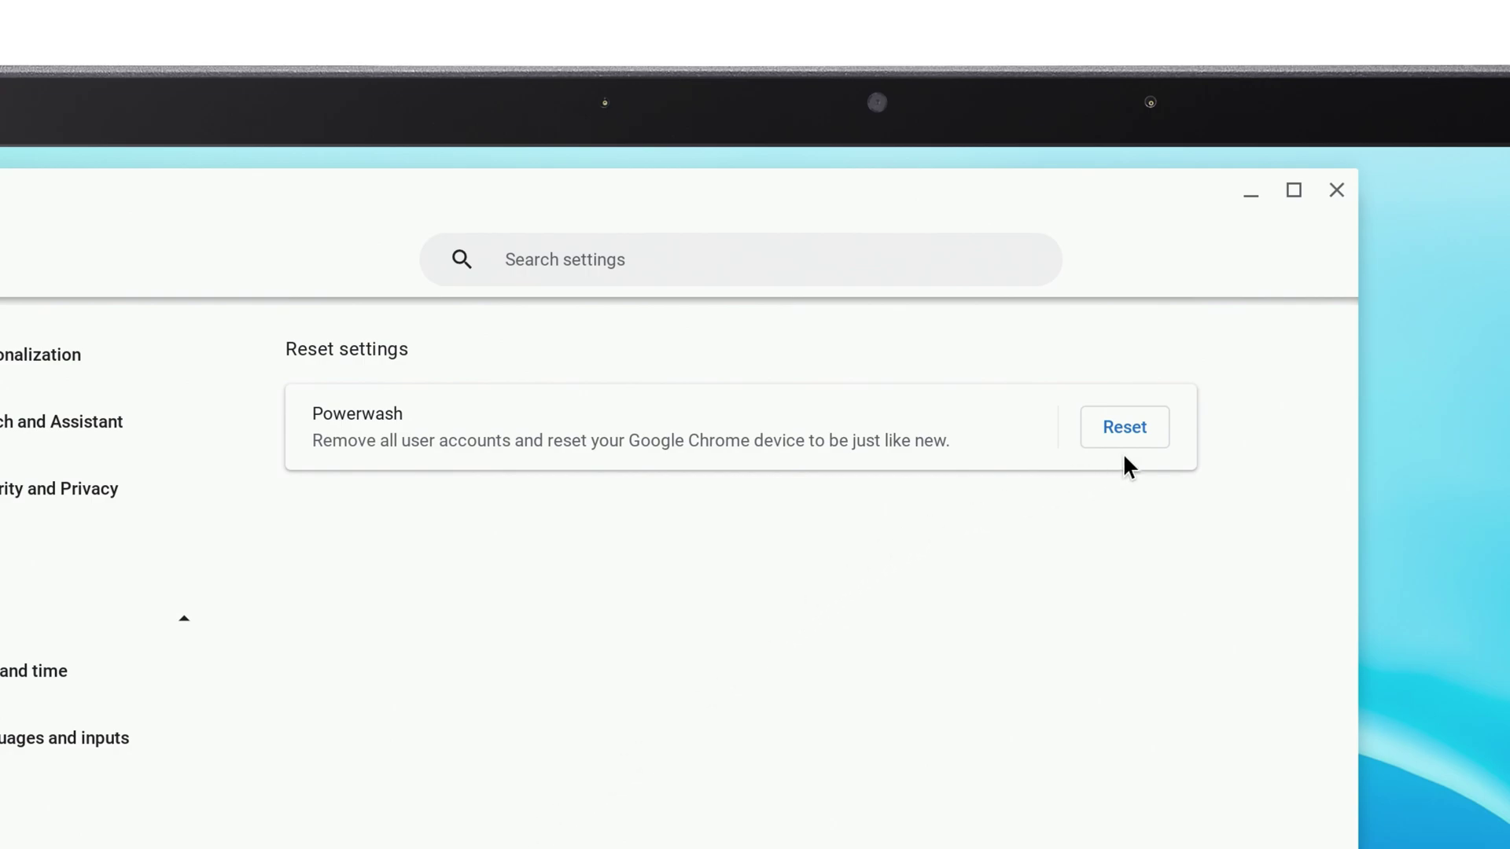
{"action": "left_click", "coordinate": [1124, 427]}
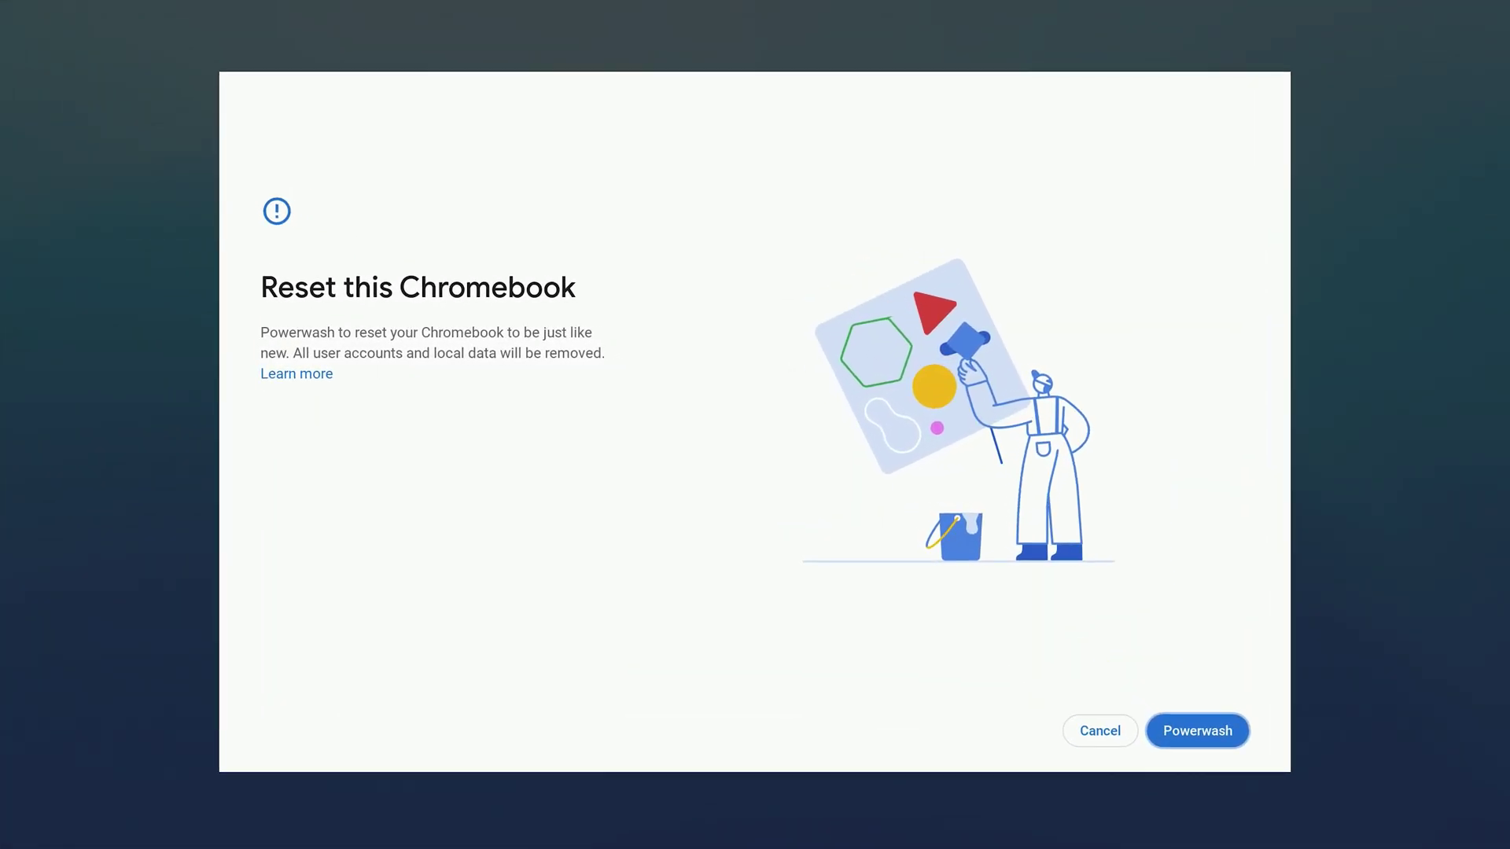
Step: Choose Powerwash in the Reset this Chromebook window
{"action": "left_click", "coordinate": [1176, 739]}
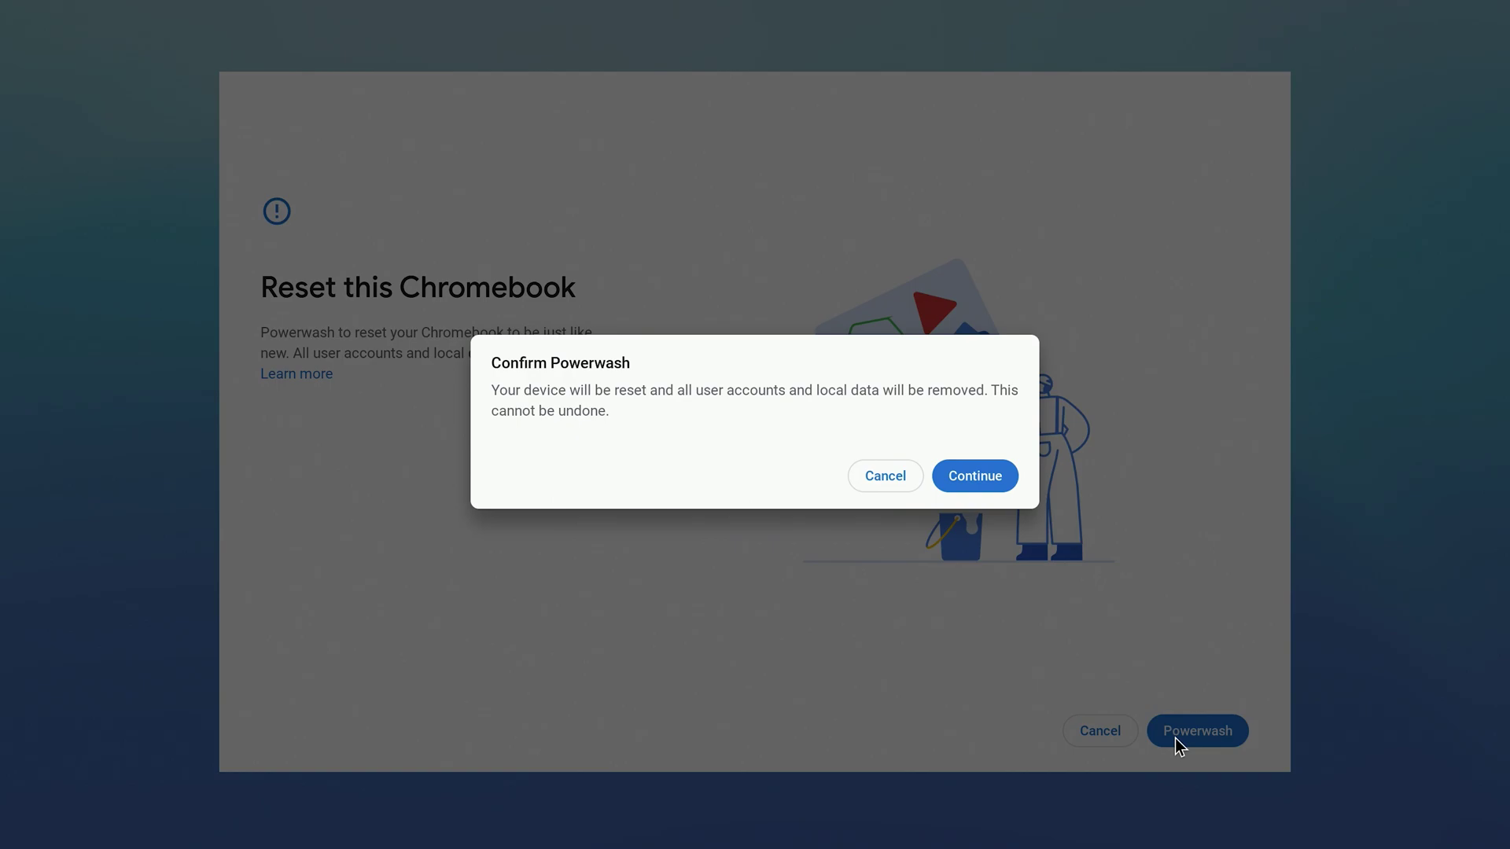
Step: Accept the Confirm Powerwash warning with Continue
{"action": "left_click", "coordinate": [968, 479]}
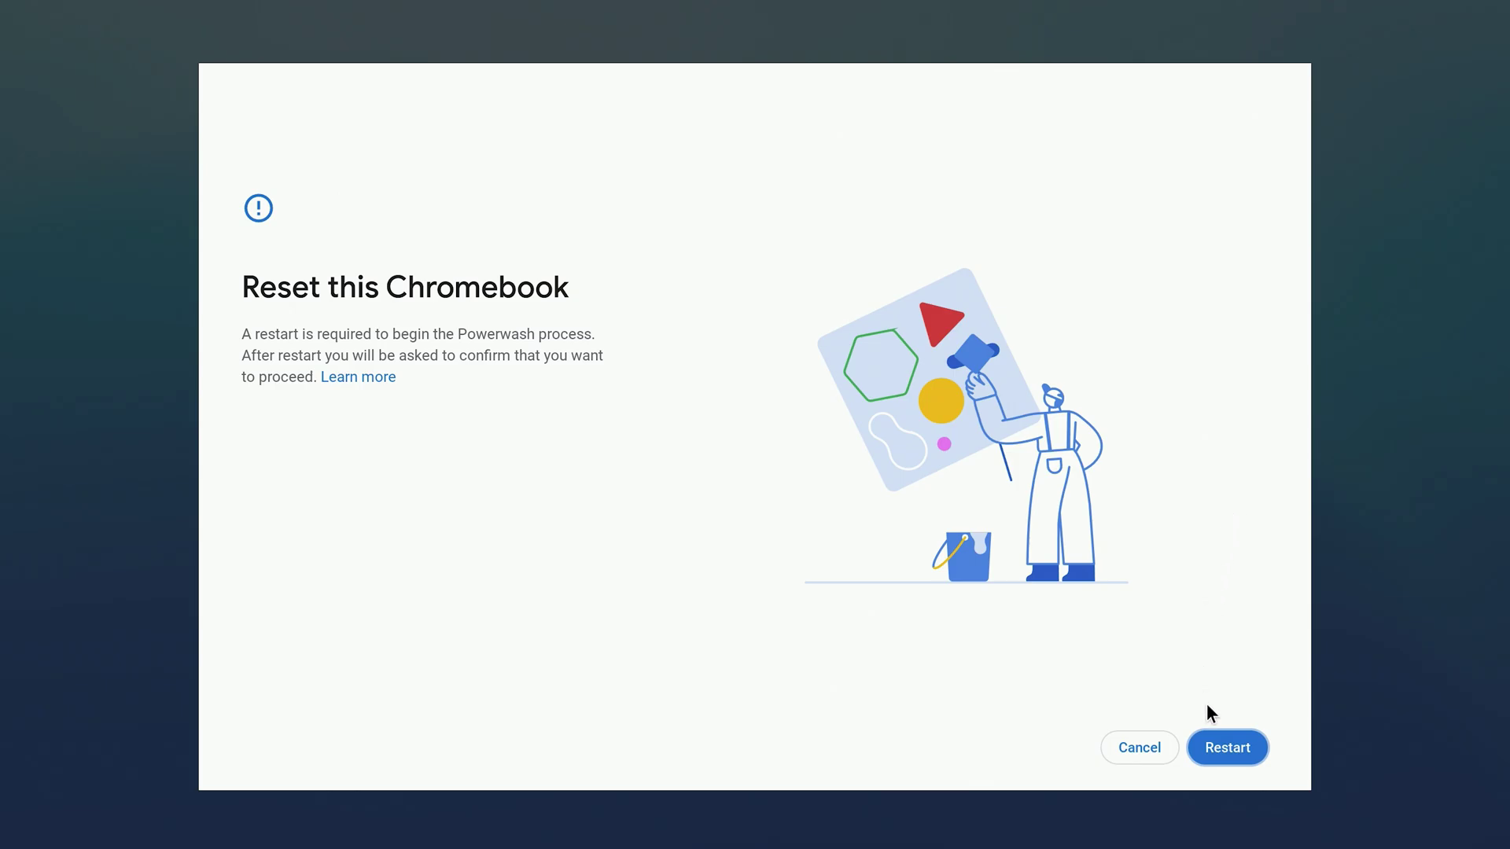
Step: Choose Restart in the Reset this Chromebook window
{"action": "left_click", "coordinate": [1222, 748]}
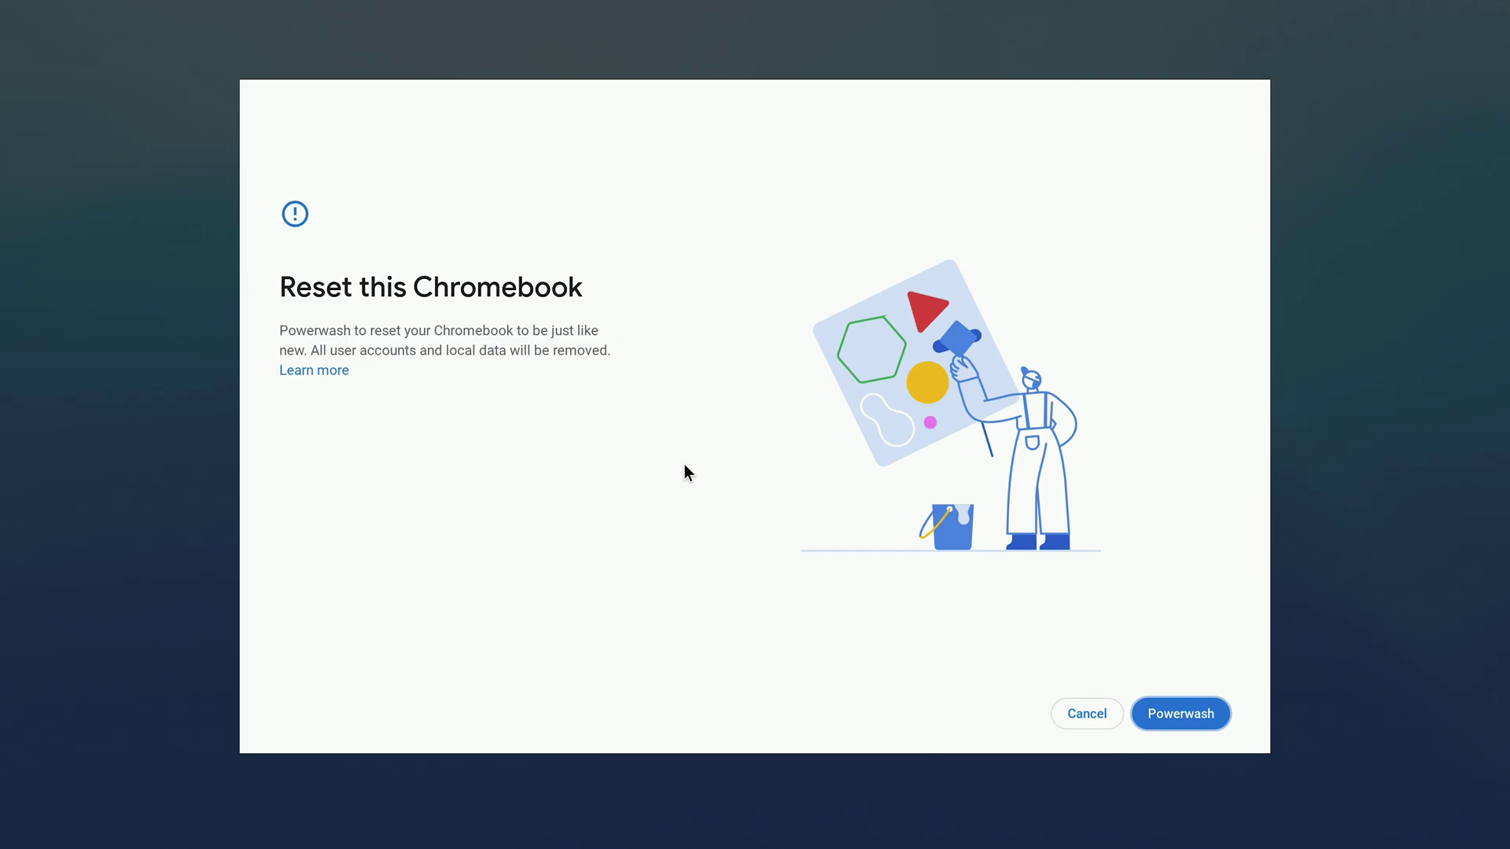
Step: Choose Powerwash again on the Reset this Chromebook window after the restart
{"action": "left_click", "coordinate": [1192, 715]}
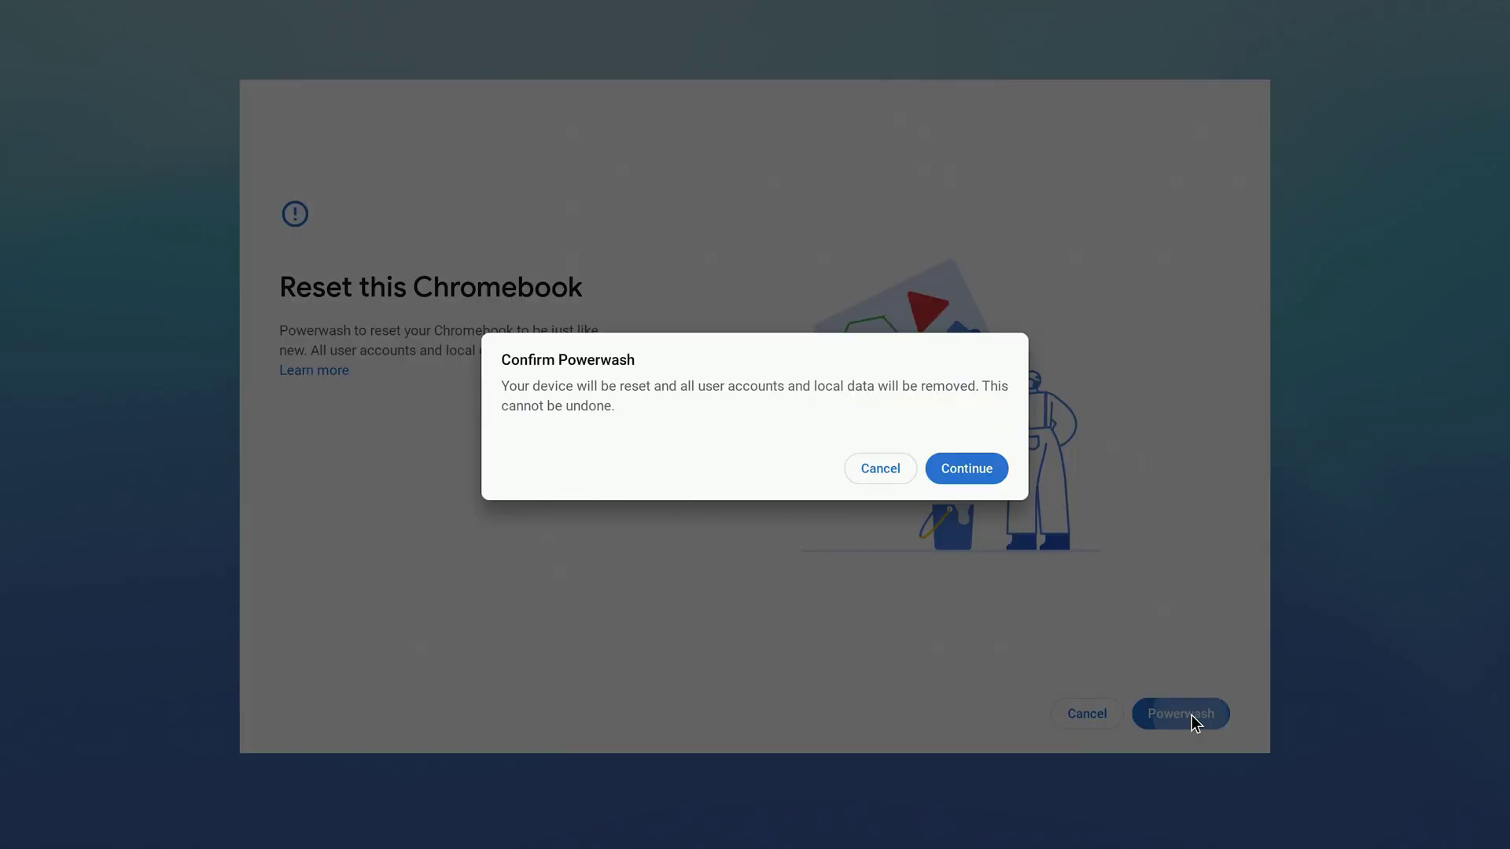